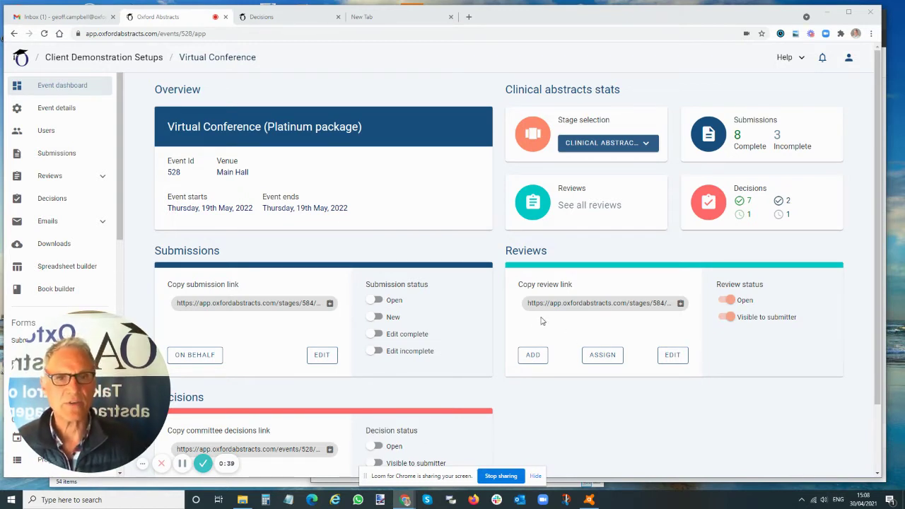
Drop down the dashboard stats Stage selector to list Clinical abstracts, Research abstracts and Invited
left_click(614, 148)
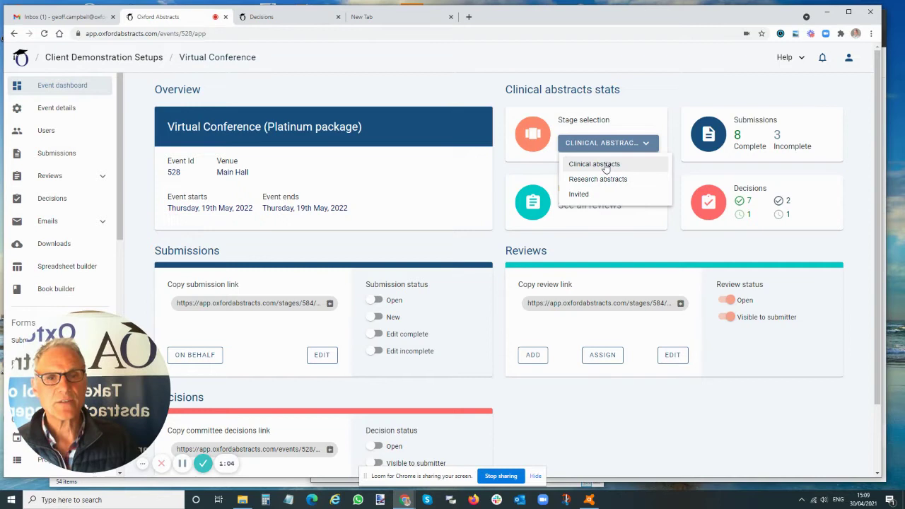
Switch the Virtual Conference stats from Clinical abstracts to the Invited stage
left_click(602, 165)
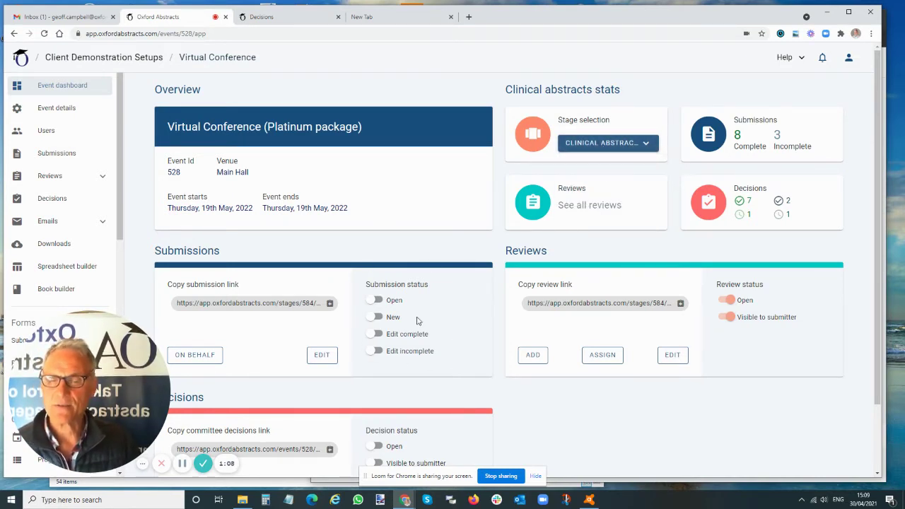
mouse_move(411, 334)
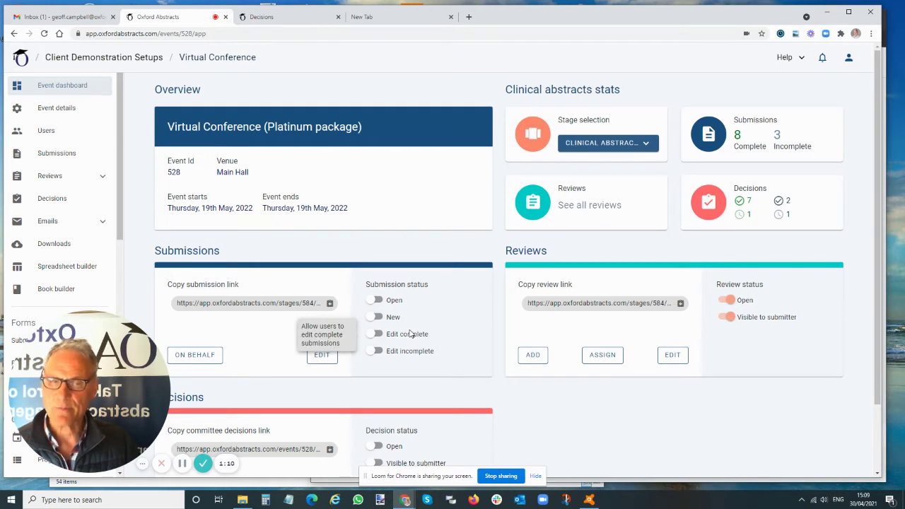
left_click(598, 144)
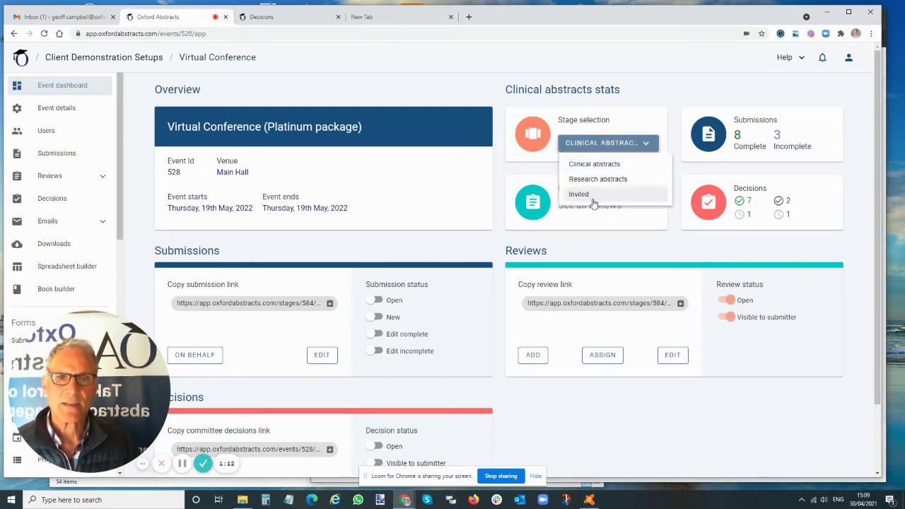
left_click(579, 195)
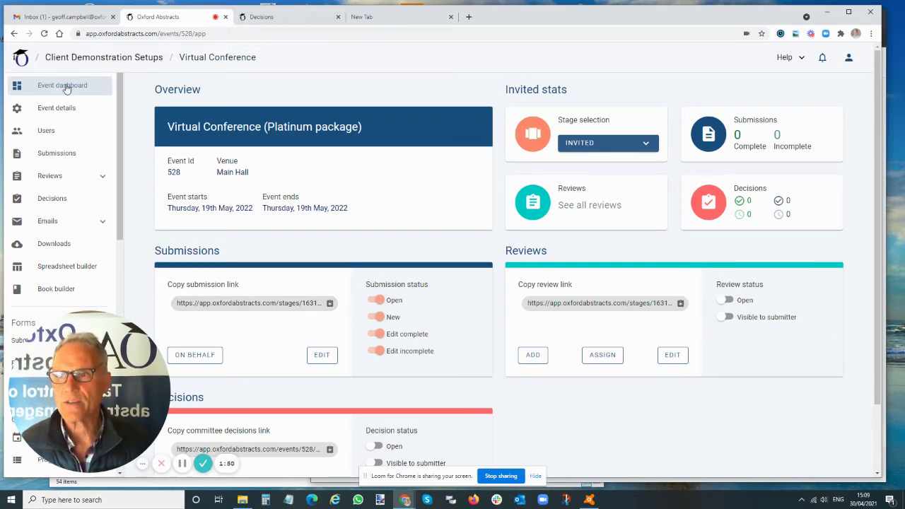
Go to the OA 2021 event dashboard and open its Decisions table of 17 submissions
left_click(267, 21)
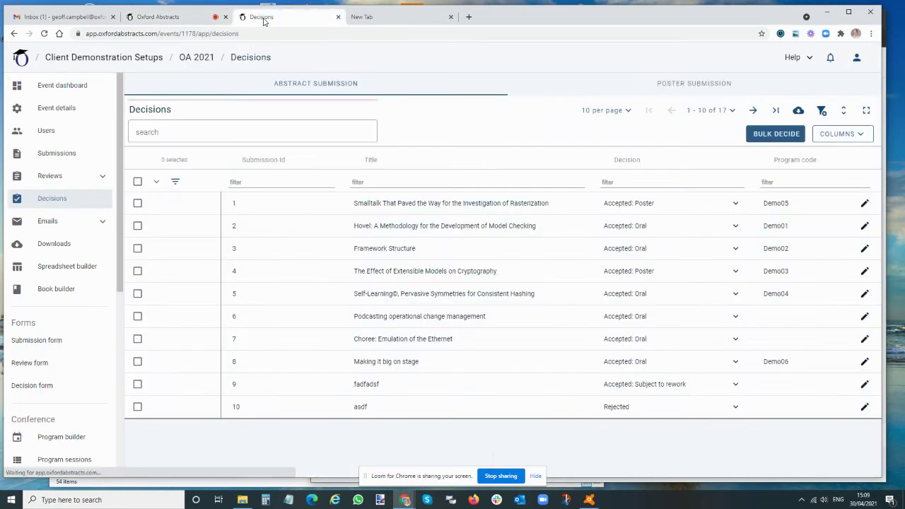
left_click(66, 91)
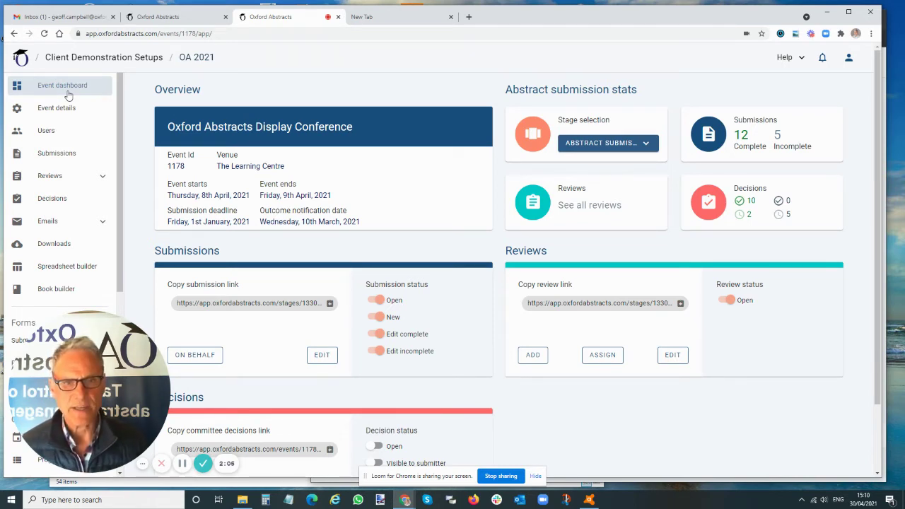
left_click(58, 201)
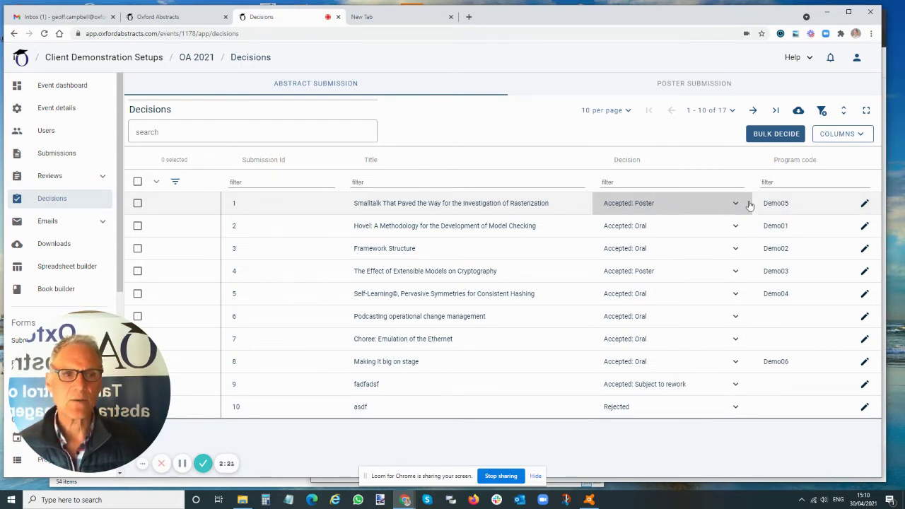
Bring the submitter's Incognito window forward and reload its OA 2021 dashboard
left_click_drag(880, 162, 833, 157)
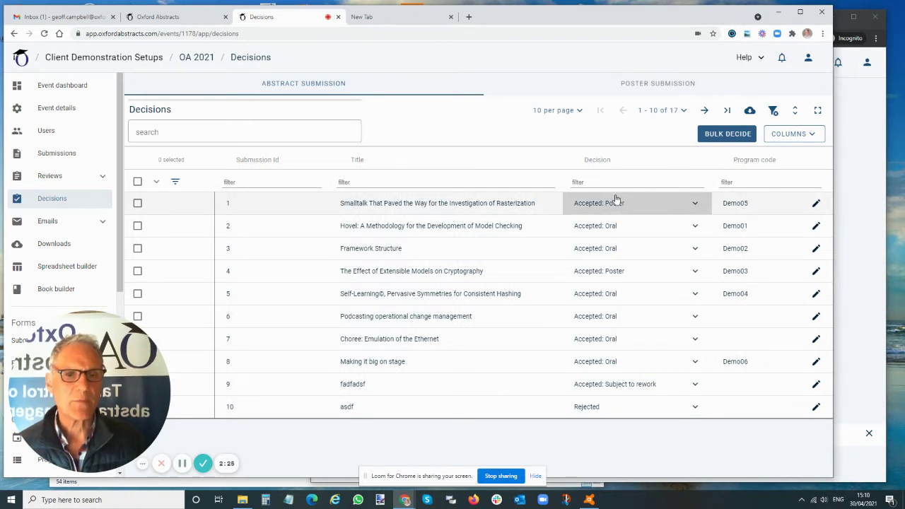
left_click(853, 163)
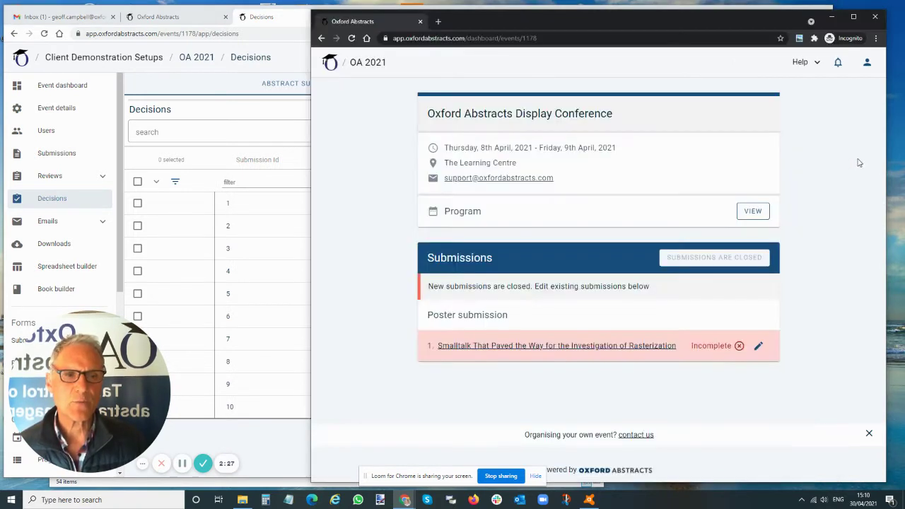
left_click(351, 39)
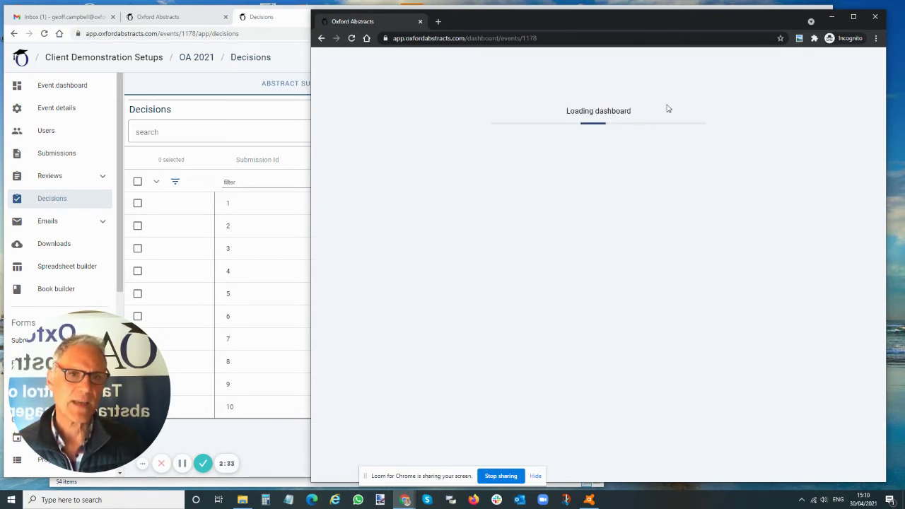
left_click_drag(663, 20, 670, 17)
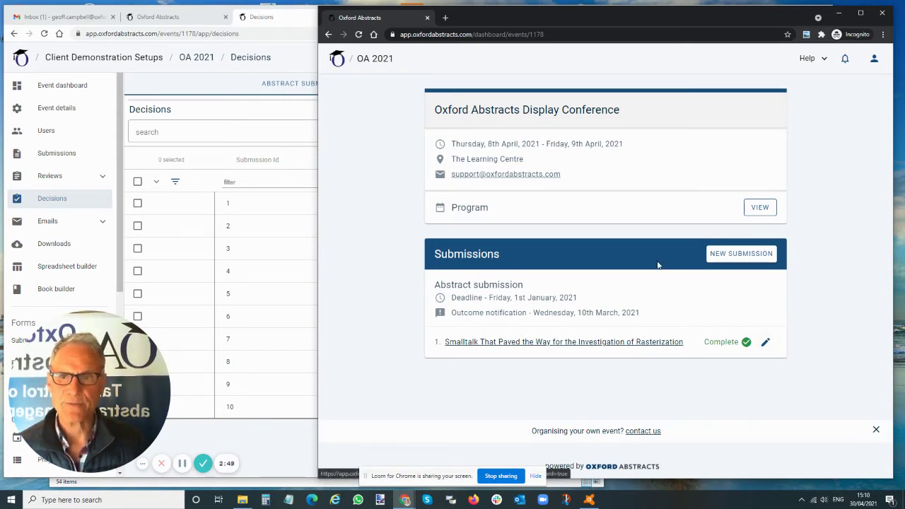
Move the Smalltalk abstract to Poster submission and confirm it under the Poster Submission tab
left_click(217, 88)
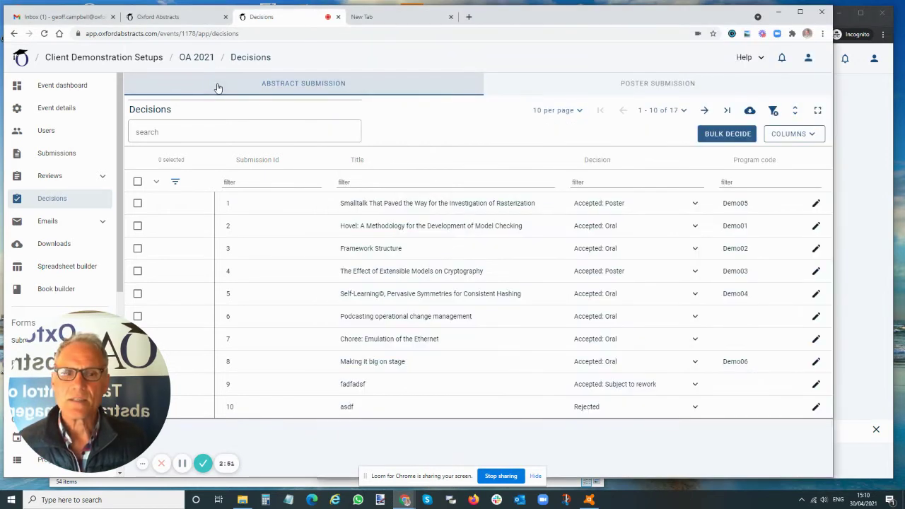
left_click(627, 202)
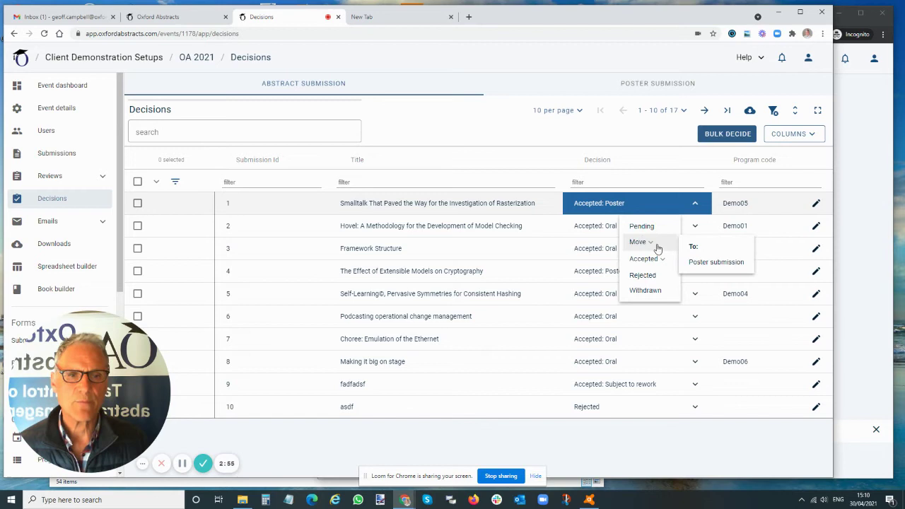
mouse_move(652, 247)
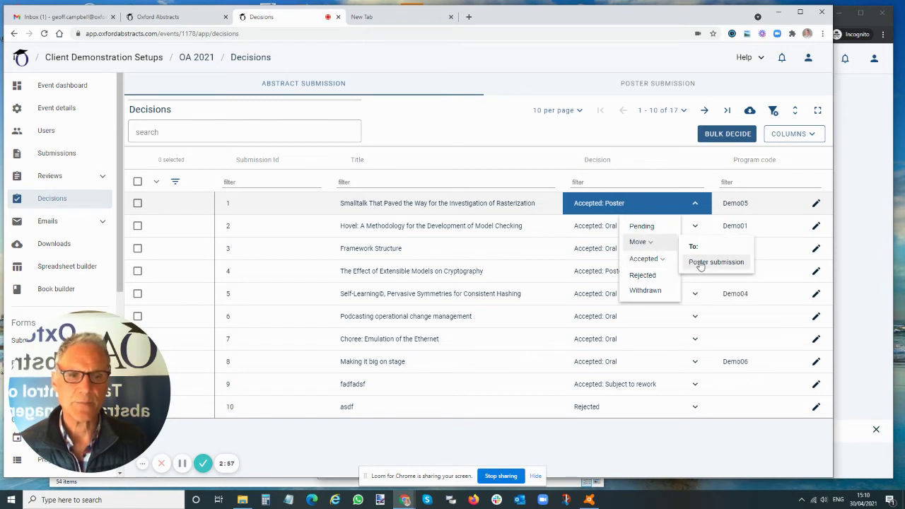
left_click(699, 262)
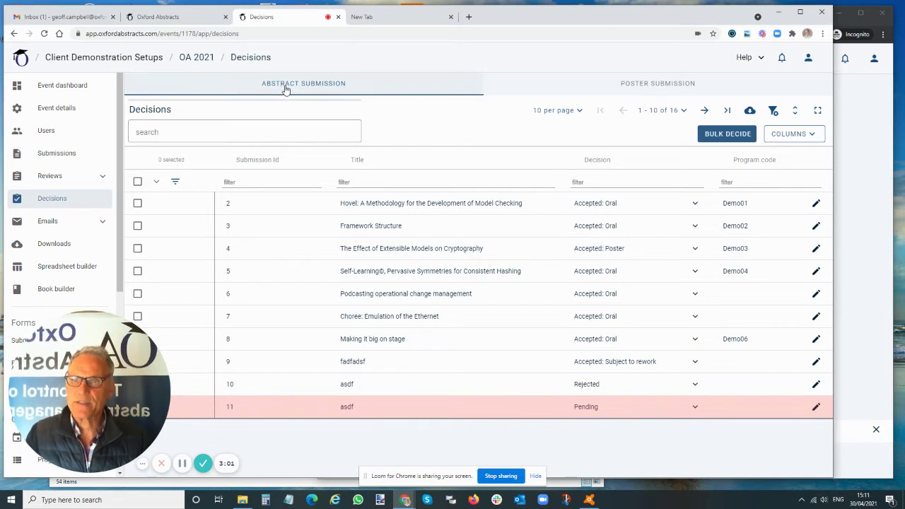
left_click(646, 85)
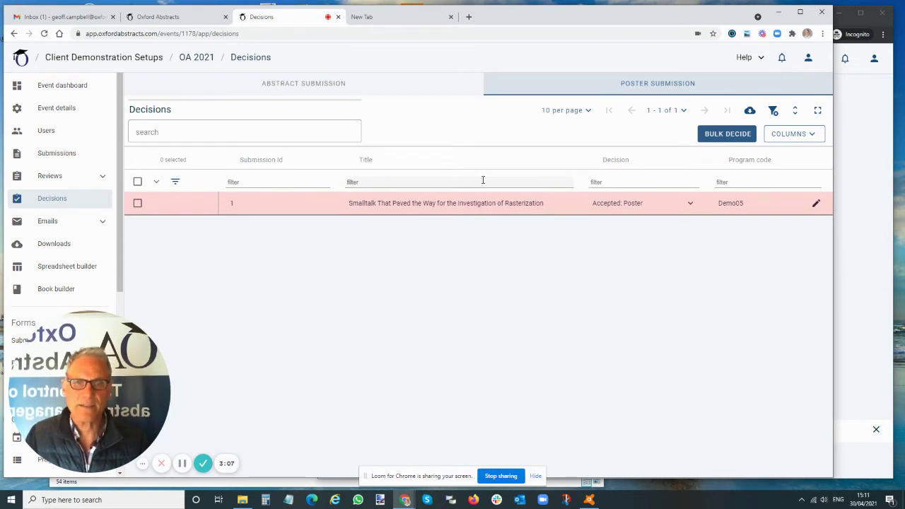
left_click(869, 173)
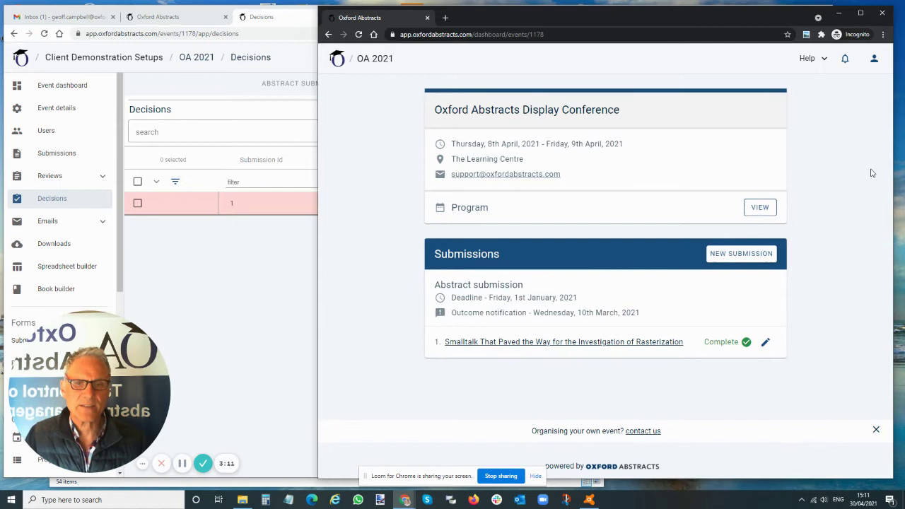
Reload the submitter dashboard to show Smalltalk as Incomplete under Poster submission
left_click(360, 35)
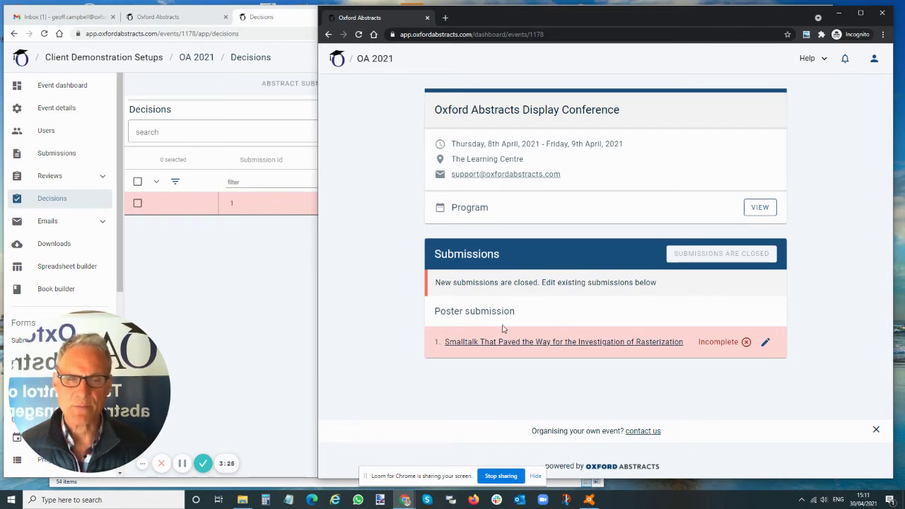
mouse_move(705, 253)
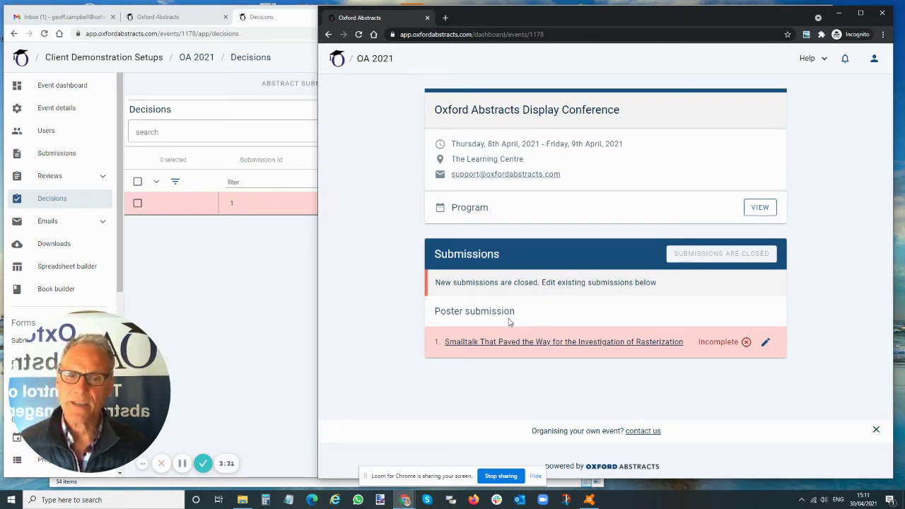
mouse_move(735, 259)
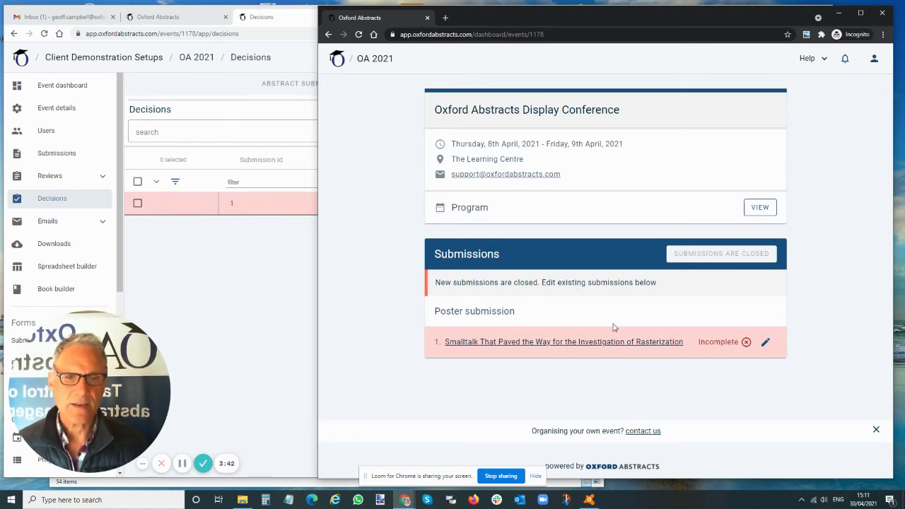
Open the Smalltalk poster submission form and scroll down to the required Poster question
left_click(766, 344)
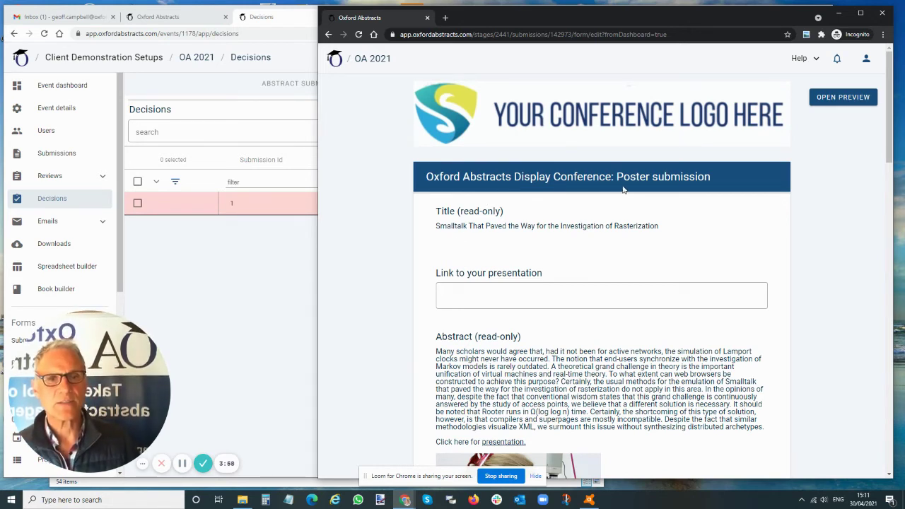
left_click(576, 295)
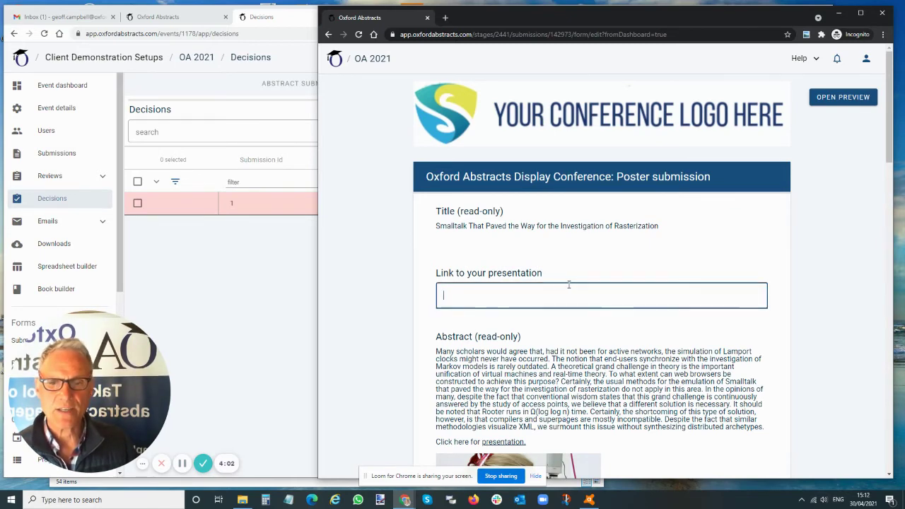
scroll(569, 315, "down", 2)
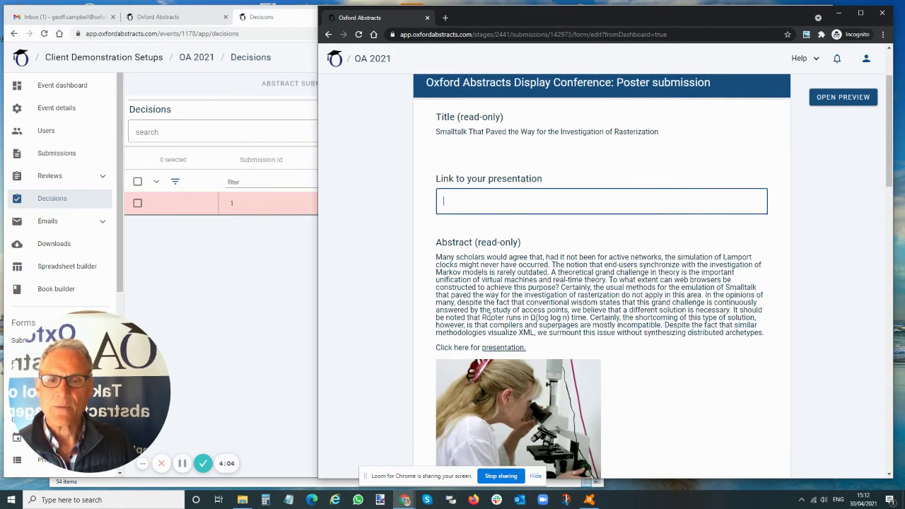
scroll(504, 281, "down", 1)
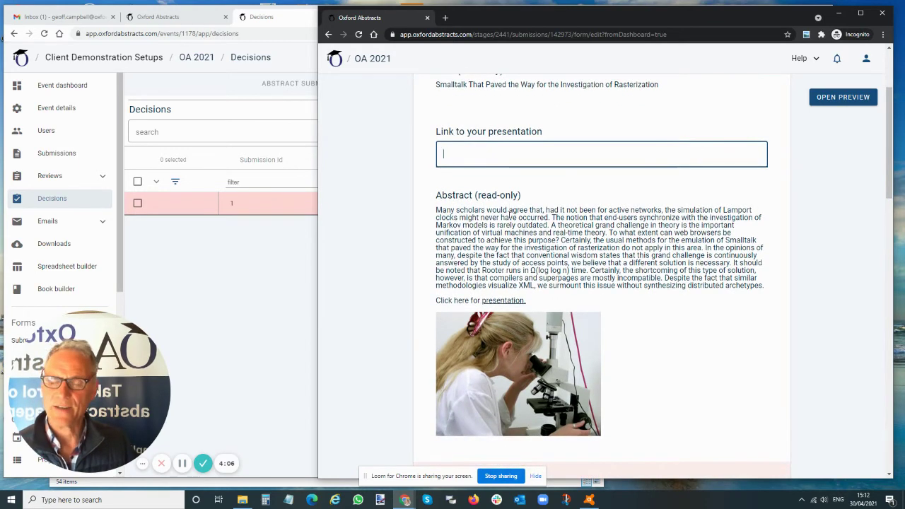
scroll(509, 215, "down", 3)
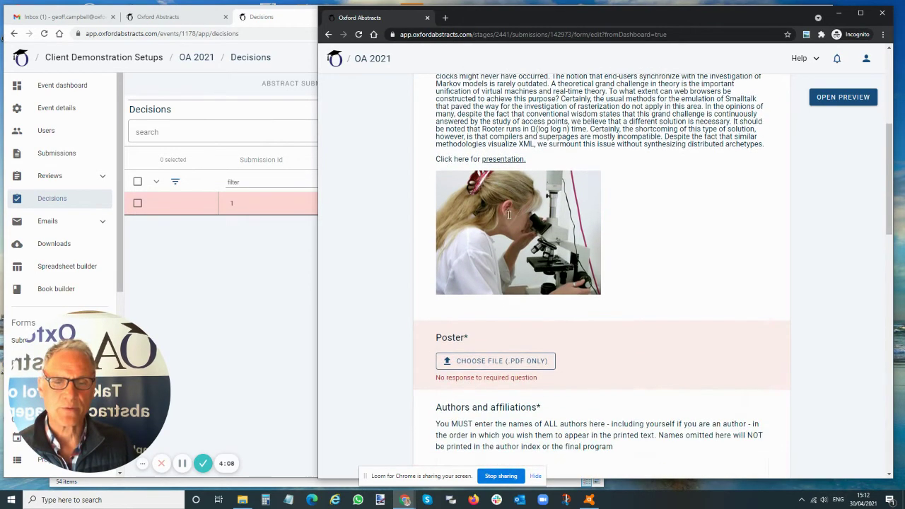
scroll(508, 213, "down", 2)
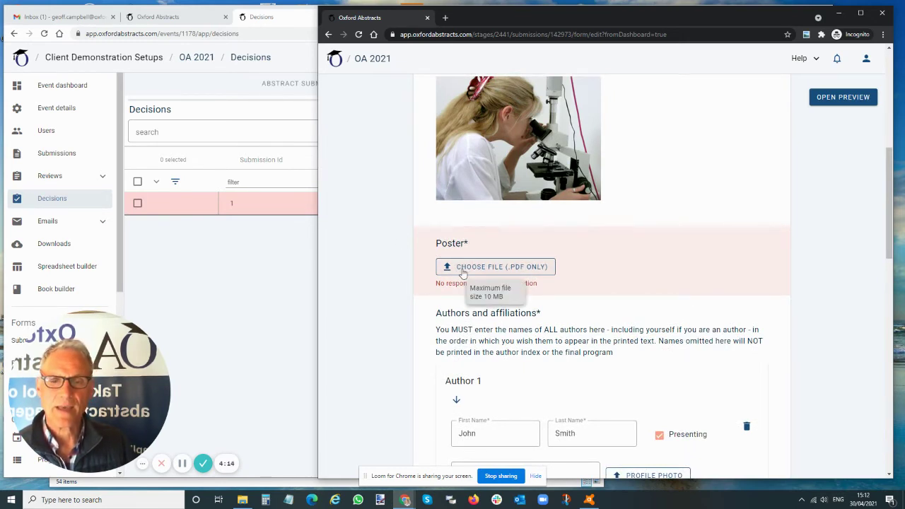
Attach downloadfile (3).PDF from Downloads as the poster file
left_click(475, 272)
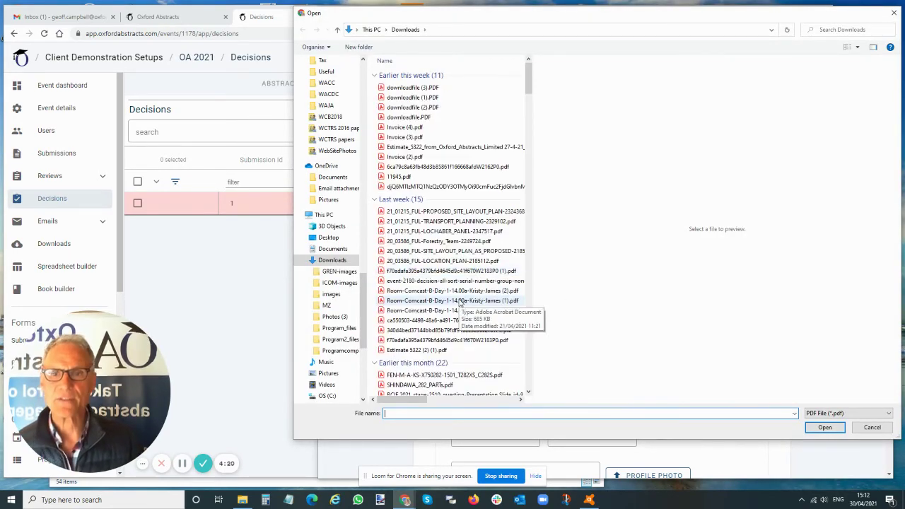
left_click(414, 88)
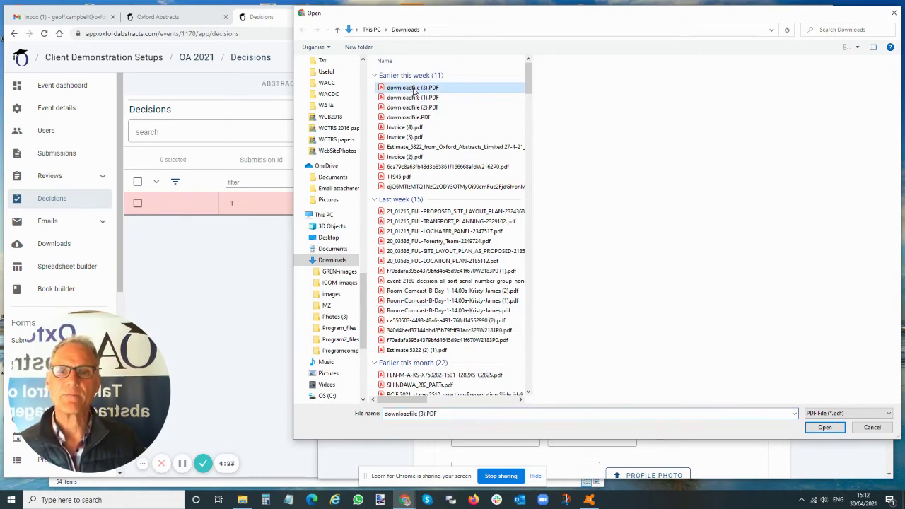
left_click(824, 428)
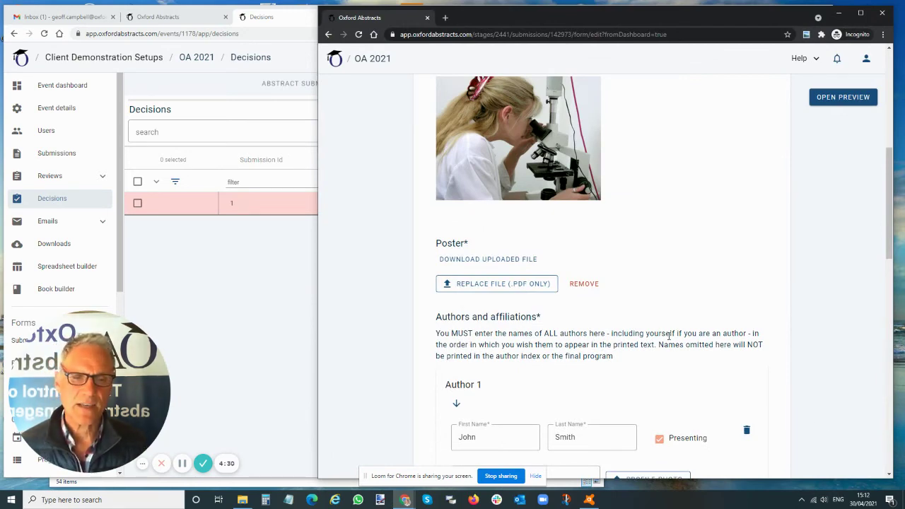
Check Author 1's last name and submit the completed poster form
scroll(669, 336, "down", 3)
left_click(620, 255)
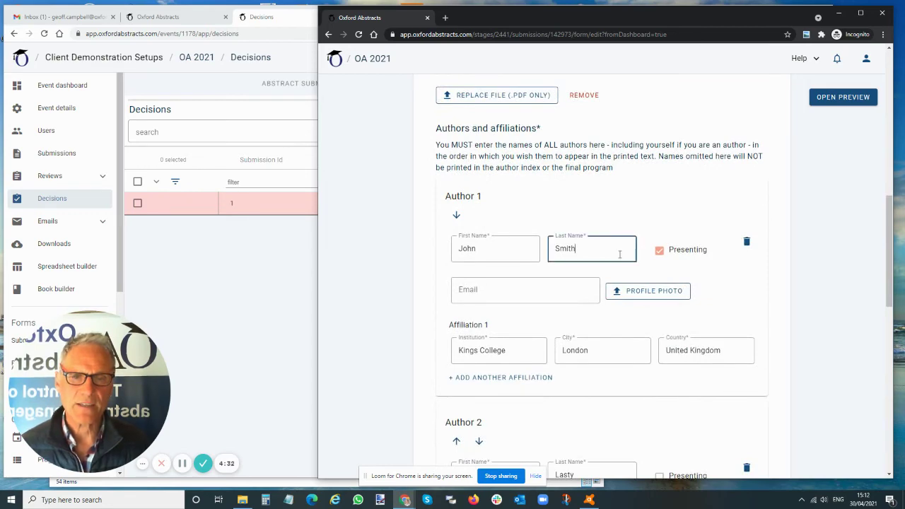
scroll(677, 259, "down", 4)
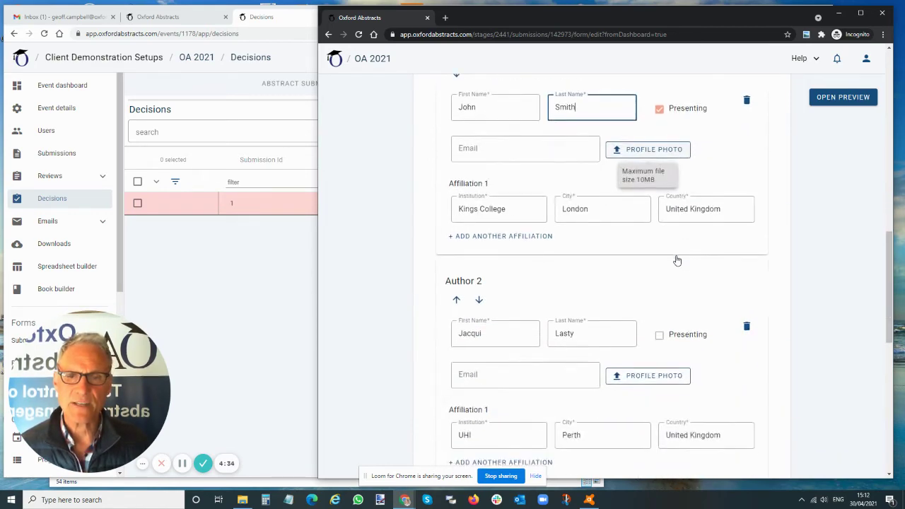
scroll(676, 261, "down", 5)
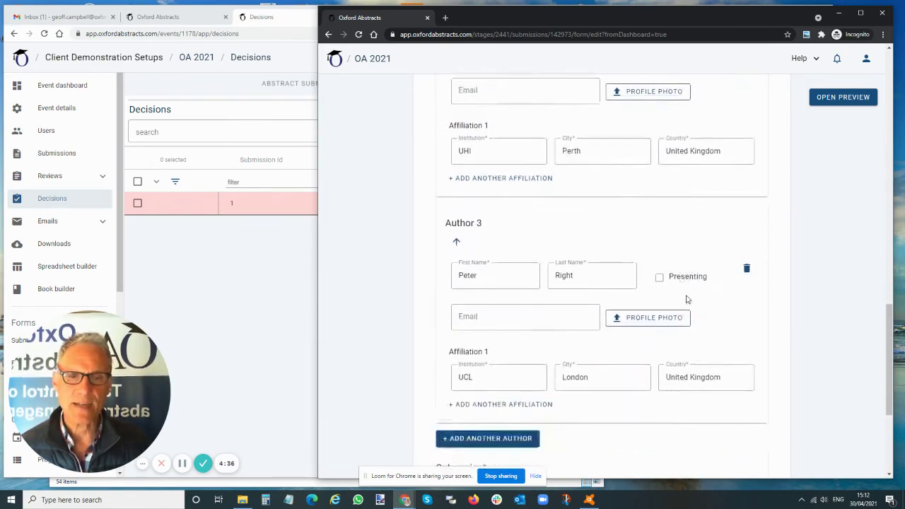
scroll(685, 299, "down", 2)
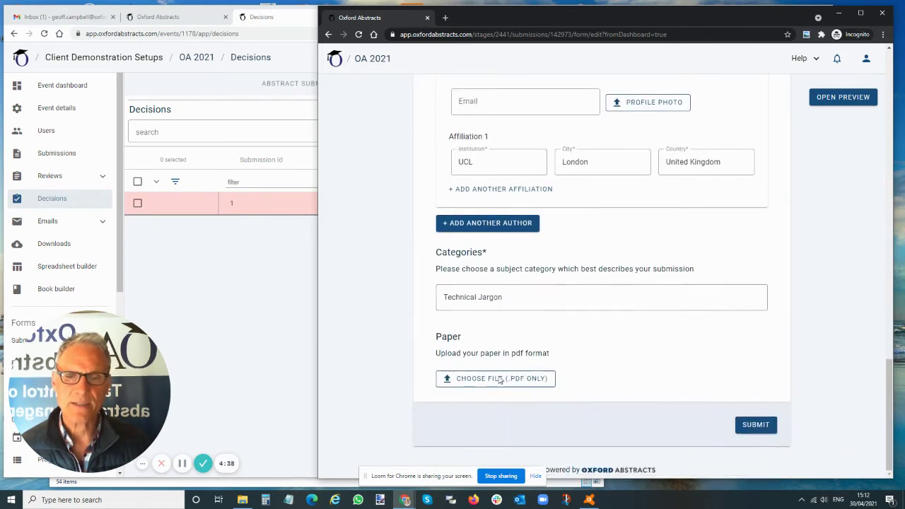
left_click(758, 433)
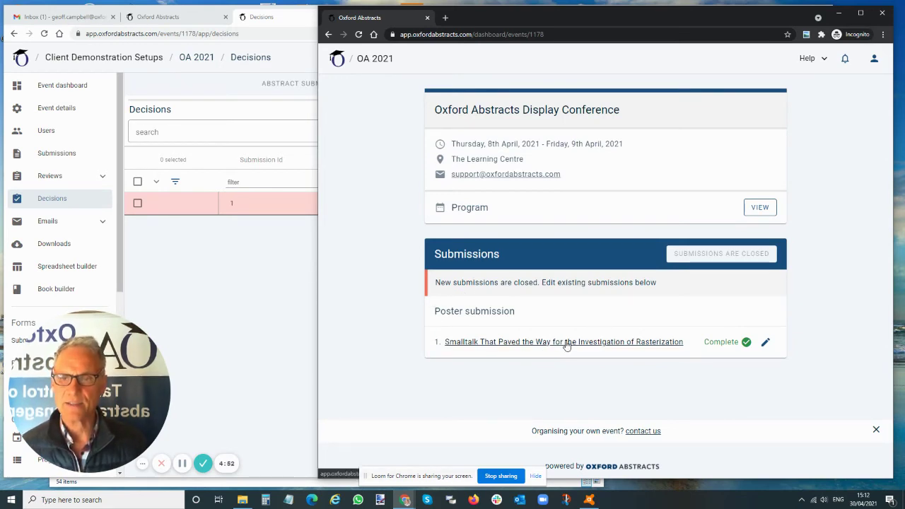
Reload the admin OA 2021 Decisions page and show the Poster submission stage decisions
left_click(276, 314)
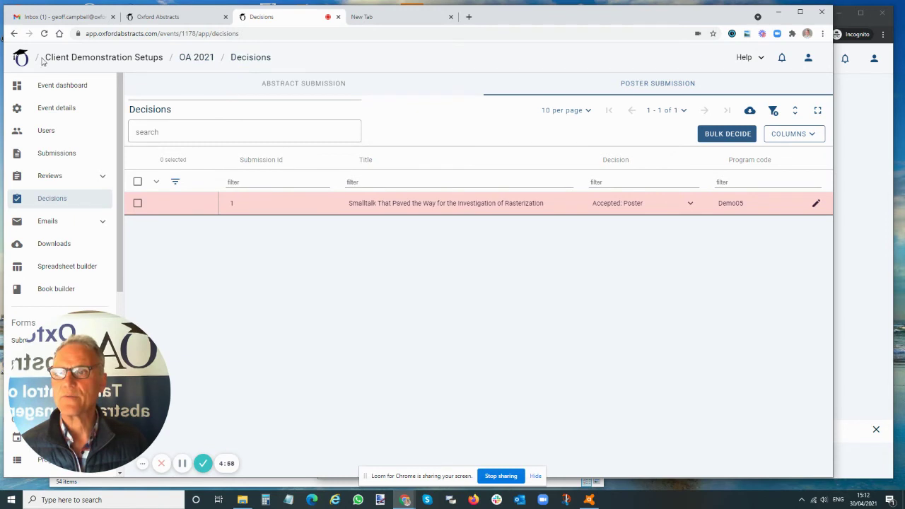
left_click(44, 34)
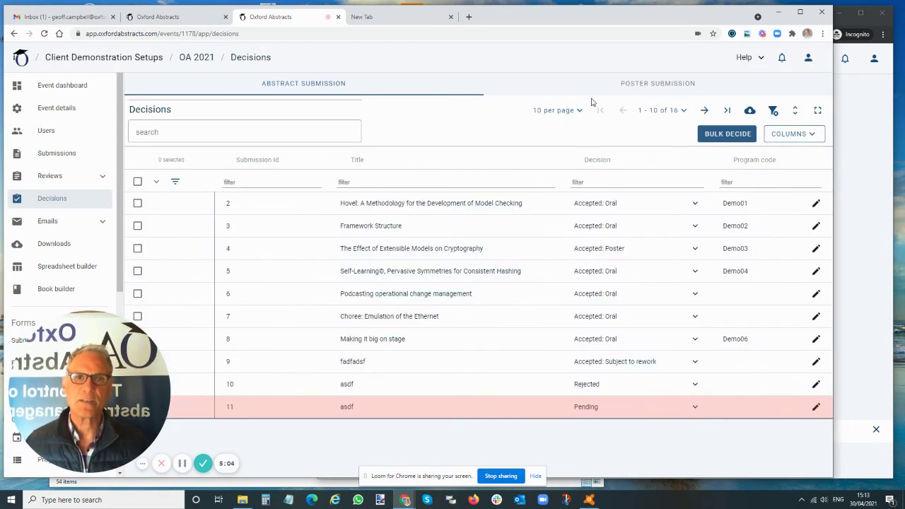
left_click(649, 85)
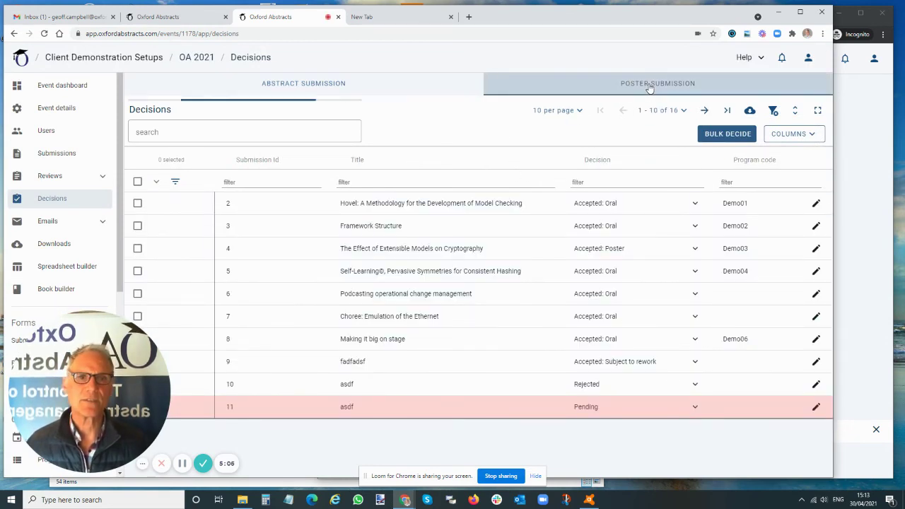